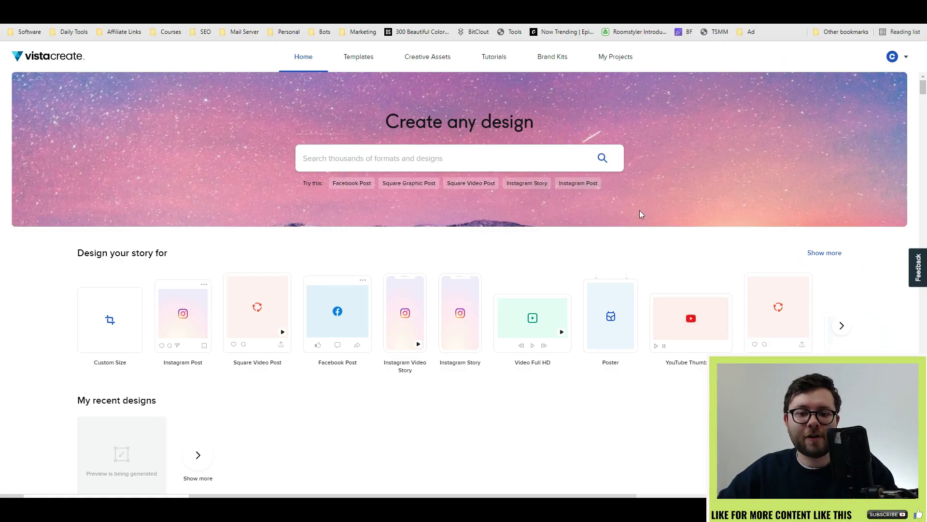
# - Scroll down past the template rows until the YouTube Thumbnail row appears
pyautogui.scroll(-5, 565, 265)
pyautogui.scroll(-6, 566, 266)
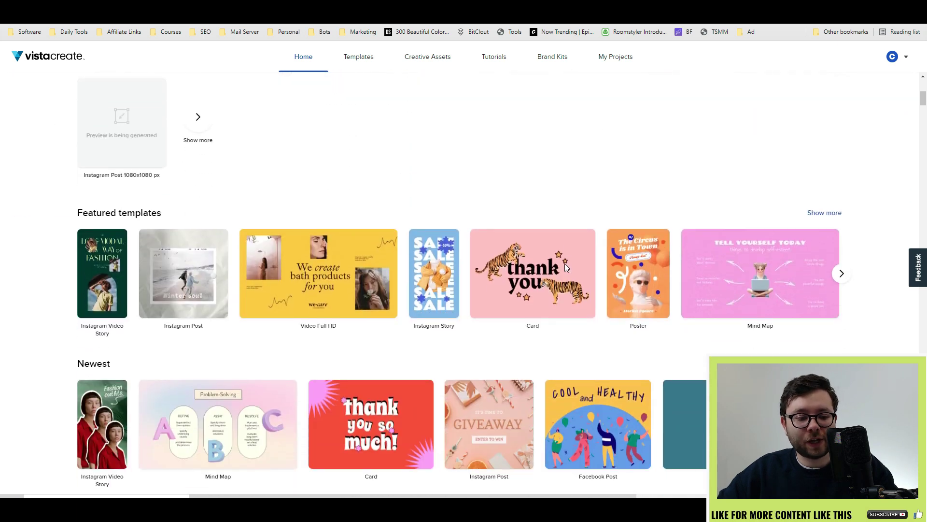
pyautogui.scroll(-2, 314, 264)
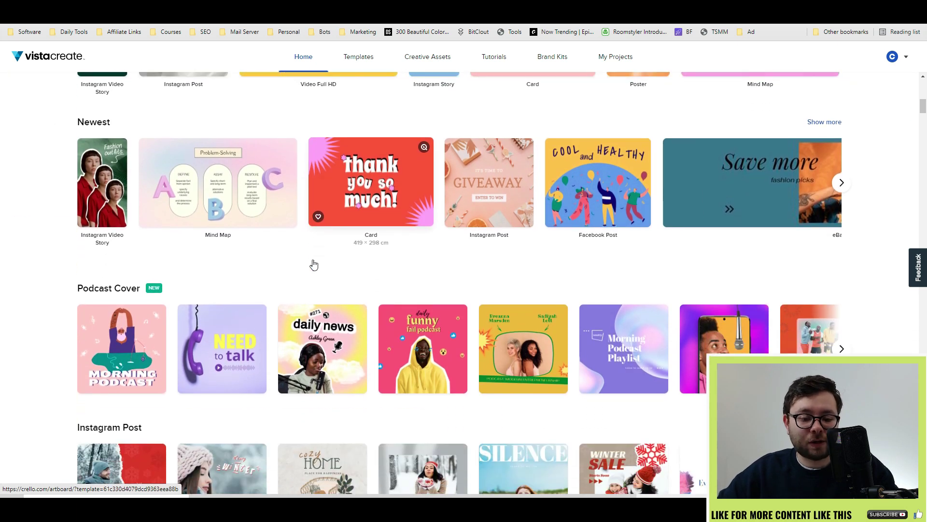
pyautogui.scroll(-11, 314, 265)
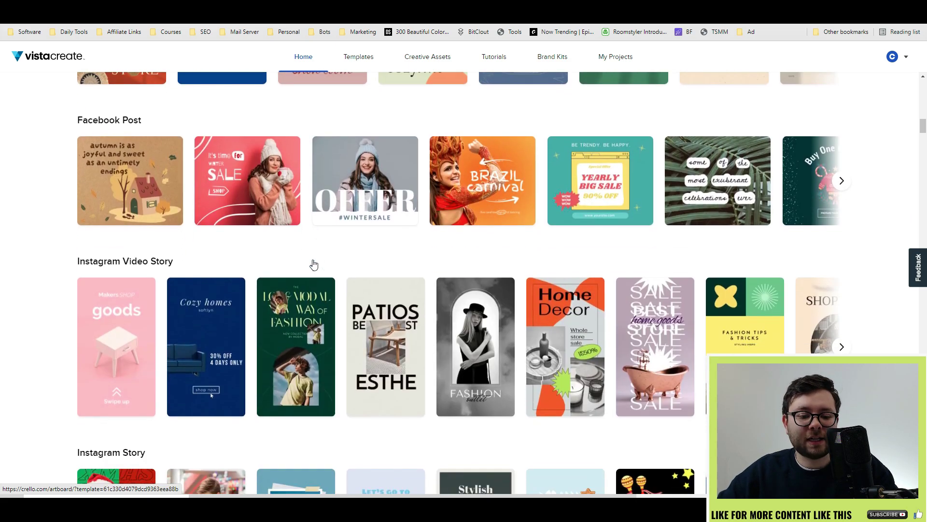
pyautogui.scroll(-4, 313, 264)
pyautogui.scroll(-4, 311, 259)
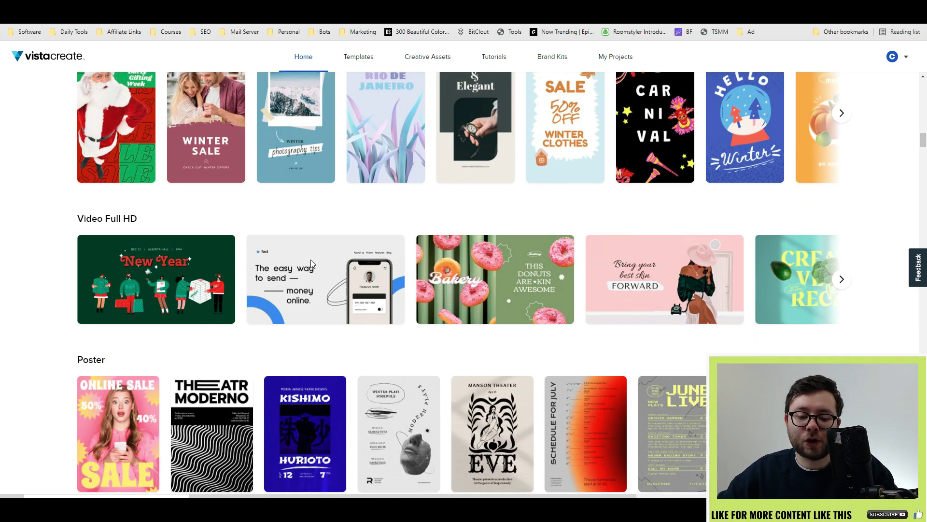
pyautogui.scroll(-3, 311, 259)
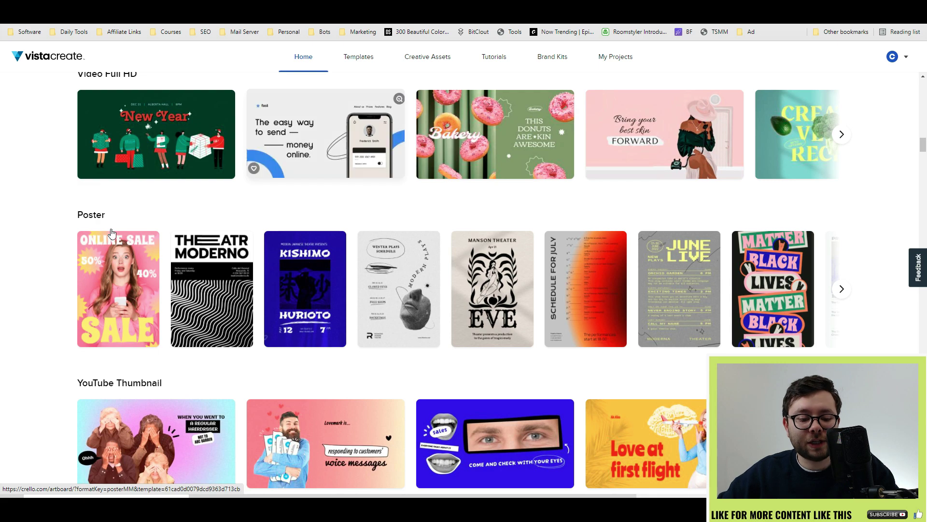
pyautogui.scroll(-3, 366, 287)
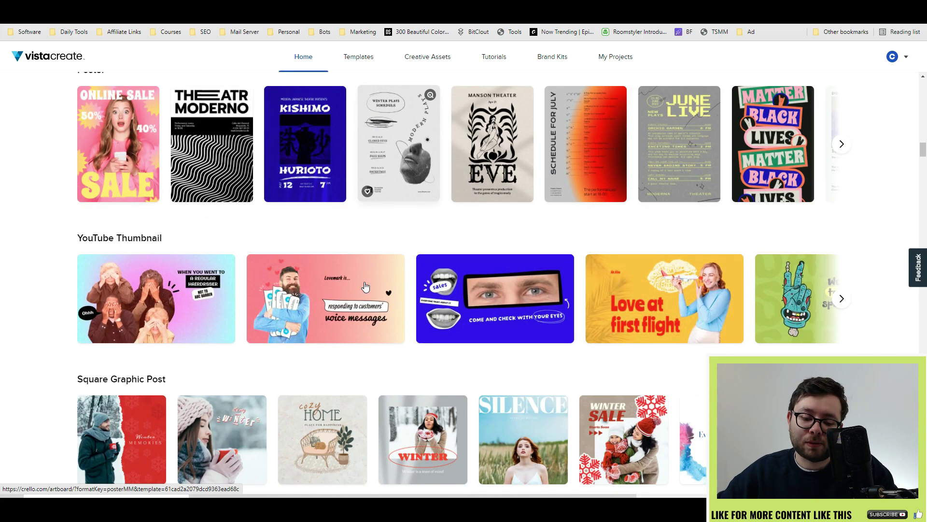
pyautogui.scroll(-8, 481, 283)
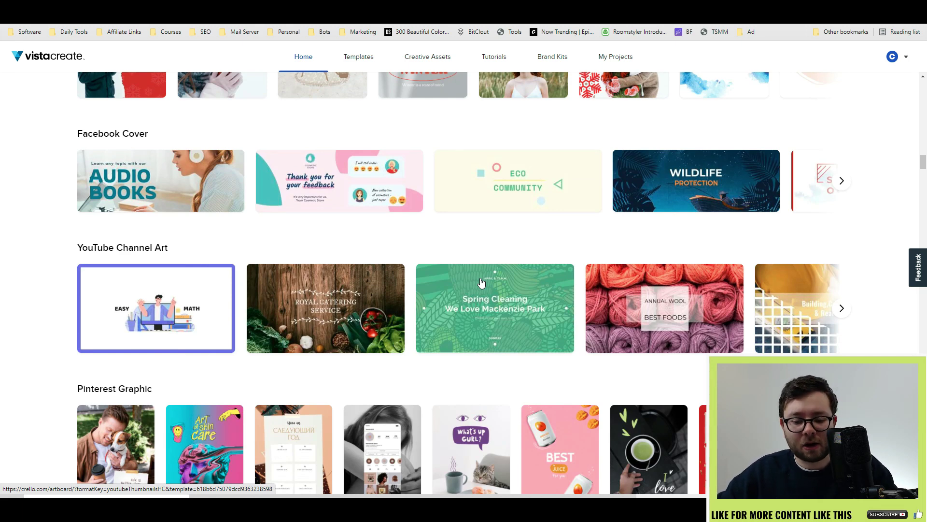
pyautogui.scroll(-3, 481, 283)
pyautogui.scroll(10, 338, 300)
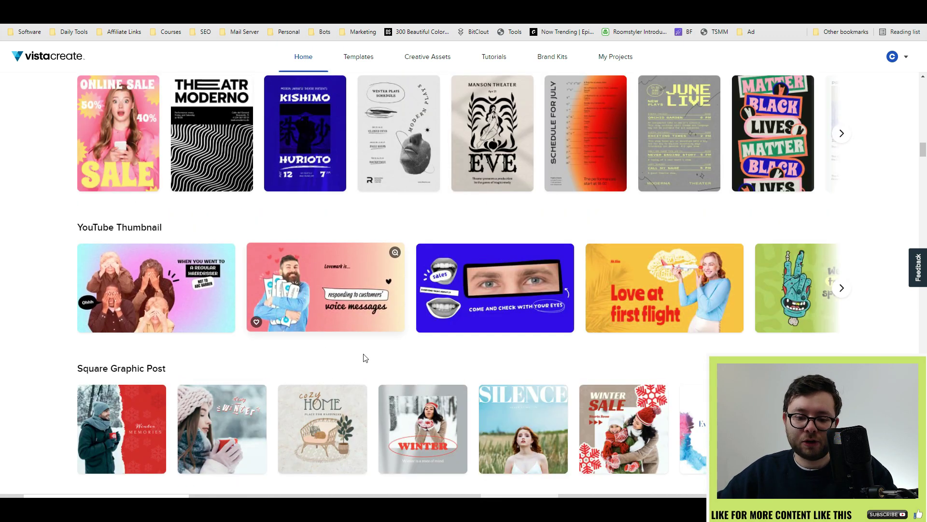
# - Open the blue 'Come and check with your eyes' template and check the sales sticker's font size, keeping 52
pyautogui.click(463, 290)
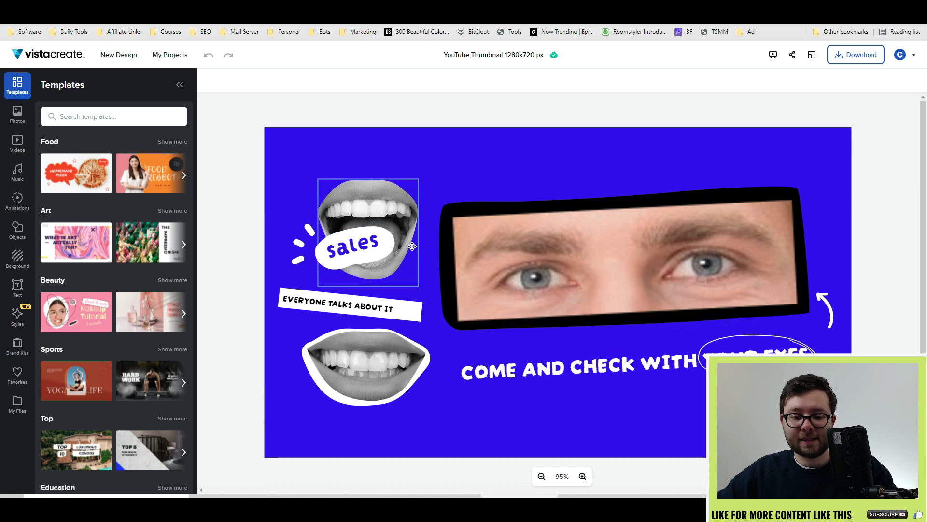
pyautogui.moveTo(350, 246)
pyautogui.mouseDown()
pyautogui.moveTo(374, 164)
pyautogui.moveTo(328, 210)
pyautogui.moveTo(349, 252)
pyautogui.moveTo(364, 255)
pyautogui.mouseUp()
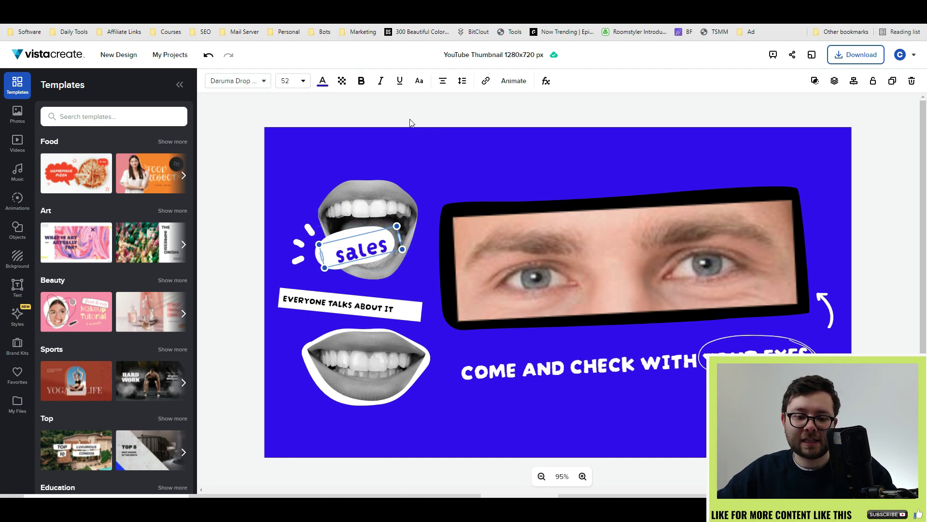
pyautogui.click(302, 82)
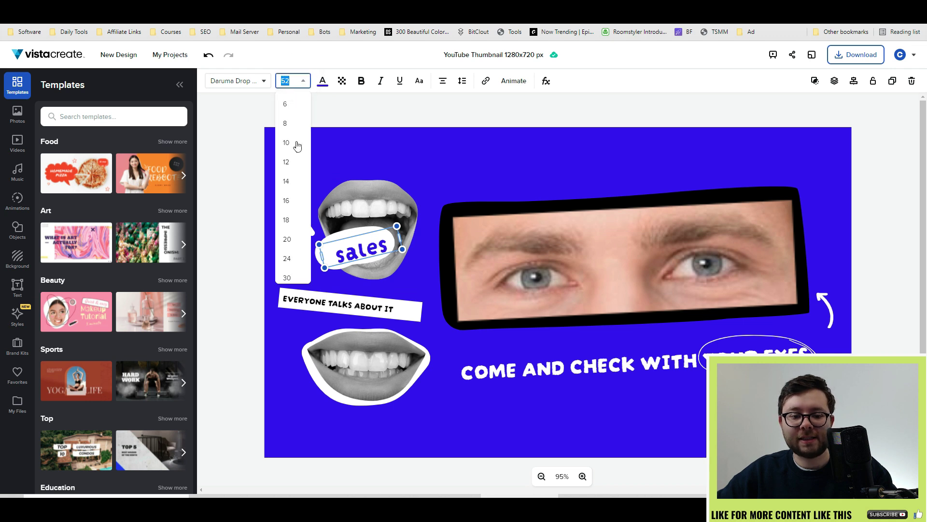
pyautogui.click(288, 242)
pyautogui.click(361, 81)
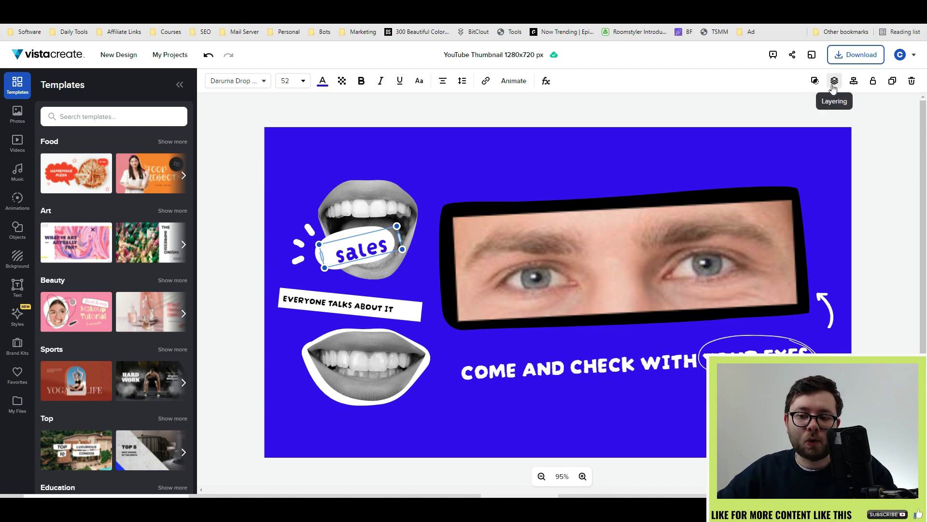
# - Lock the sales text in place, then unlock it again with Ctrl+L
pyautogui.click(875, 82)
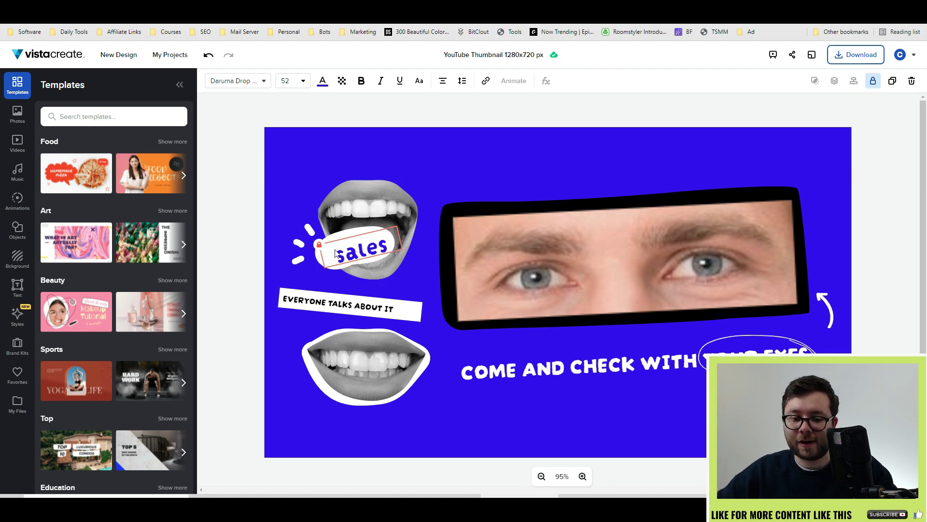
pyautogui.hotkey('ctrl', 'l')
pyautogui.scroll(-3, 150, 289)
# - Switch to the orange FOOD REBOOT template and add the couple photo with its background removed
pyautogui.scroll(3, 151, 289)
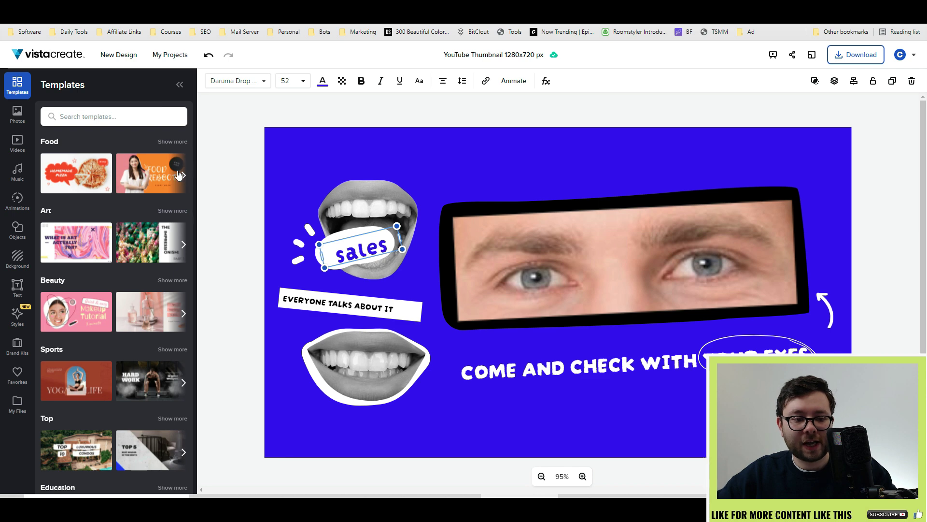
pyautogui.click(152, 180)
pyautogui.click(17, 115)
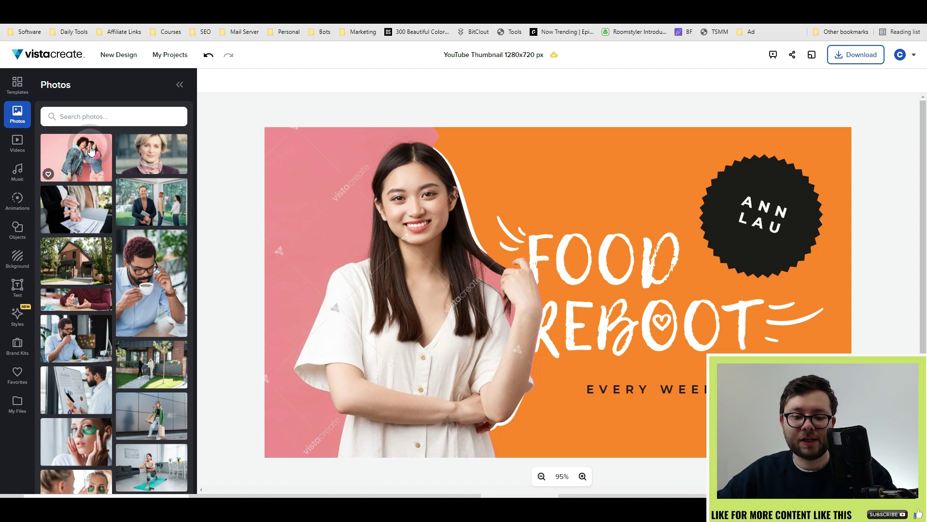
pyautogui.click(93, 146)
pyautogui.moveTo(565, 252); pyautogui.dragTo(599, 239)
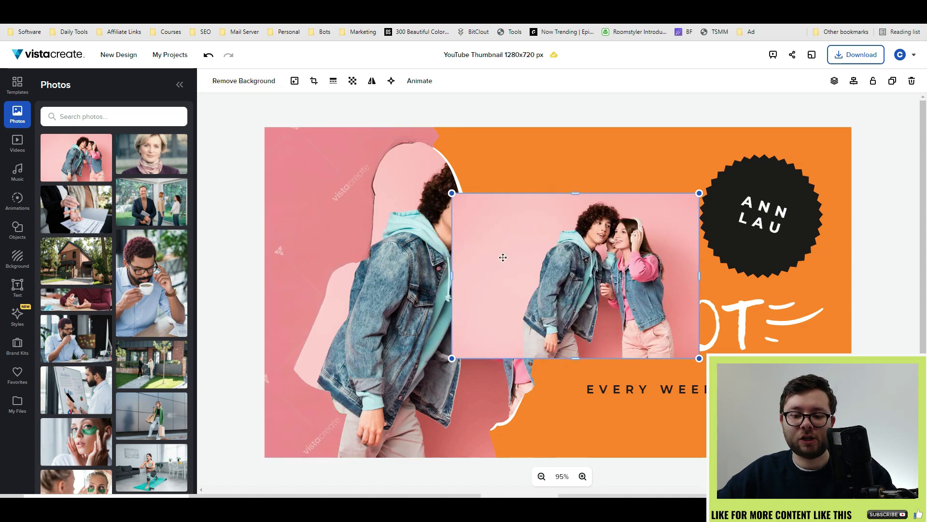
pyautogui.click(250, 84)
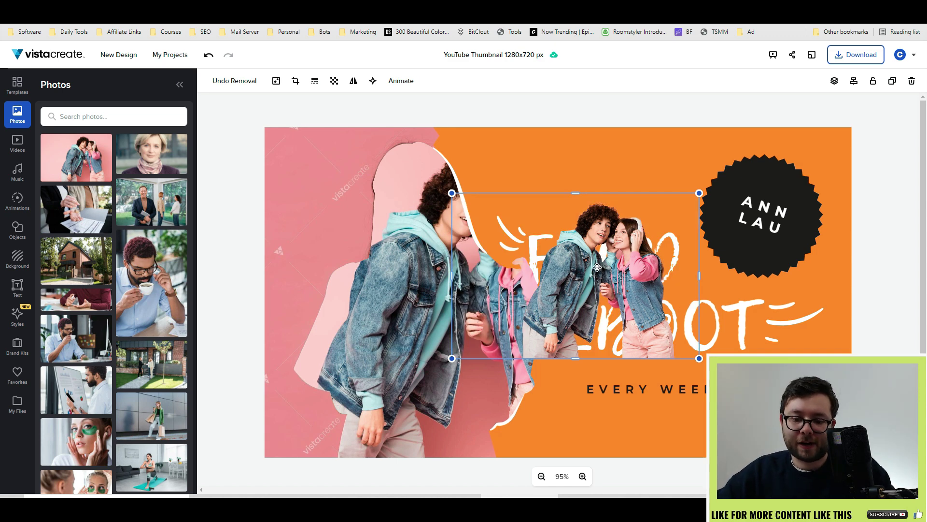
# - Look over the couple photo's filter, crop and transparency settings without changing them
pyautogui.click(276, 82)
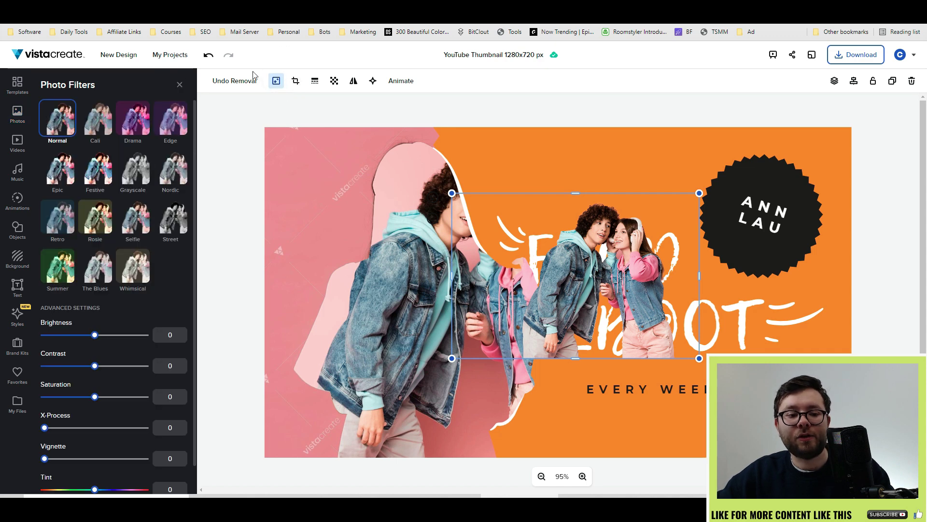
pyautogui.doubleClick(607, 285)
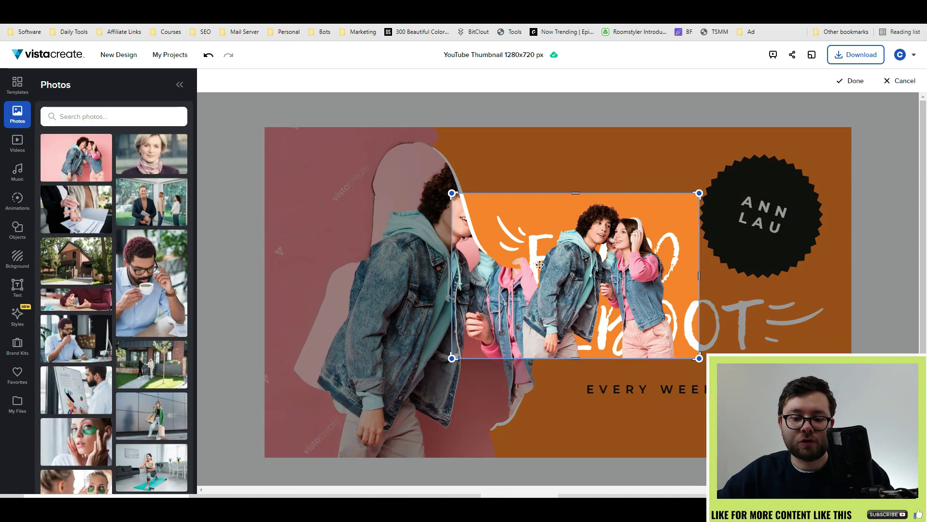
pyautogui.press('Escape')
pyautogui.click(335, 81)
# - Try horizontal and vertical flips, then give the photo a Move In animation from the left
pyautogui.click(354, 81)
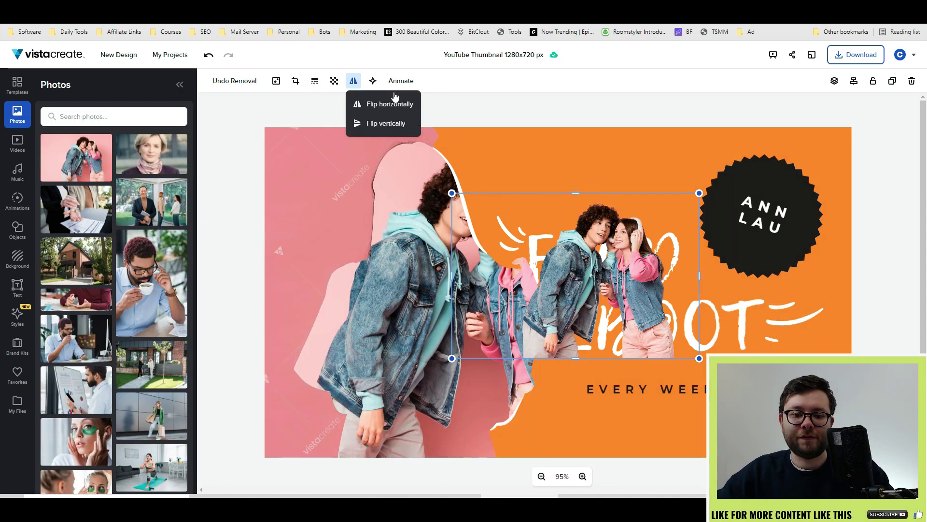
pyautogui.click(395, 103)
pyautogui.click(384, 123)
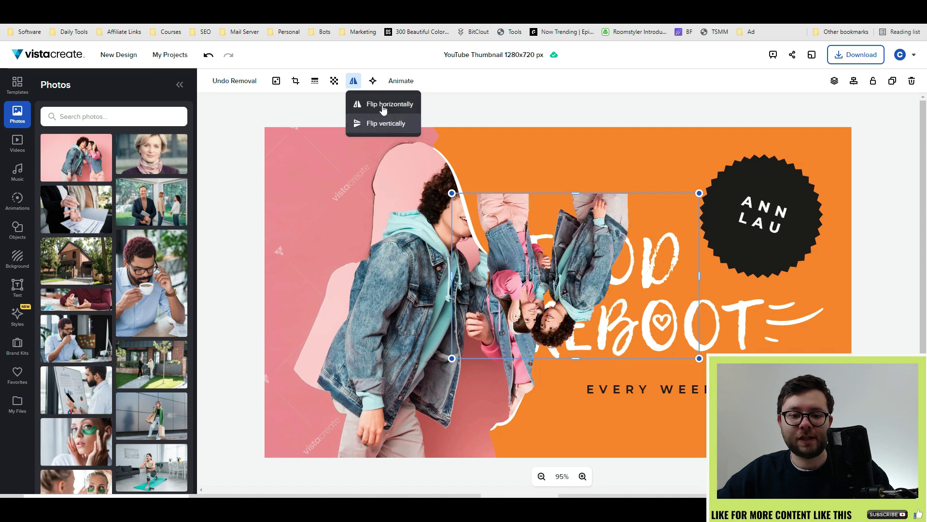
pyautogui.click(384, 104)
pyautogui.click(413, 90)
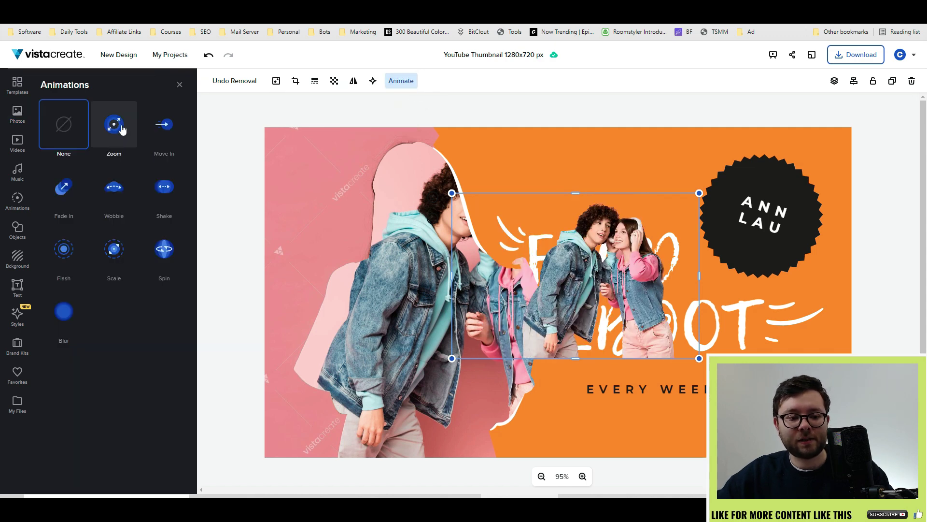
pyautogui.click(162, 127)
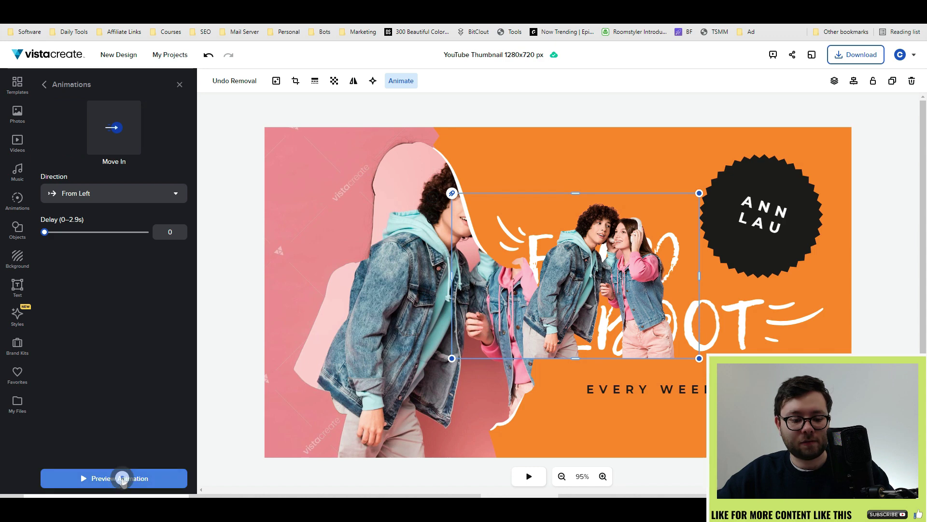
# - Place the couple photo in the left frame, then undo twice to leave the frame empty
pyautogui.click(670, 350)
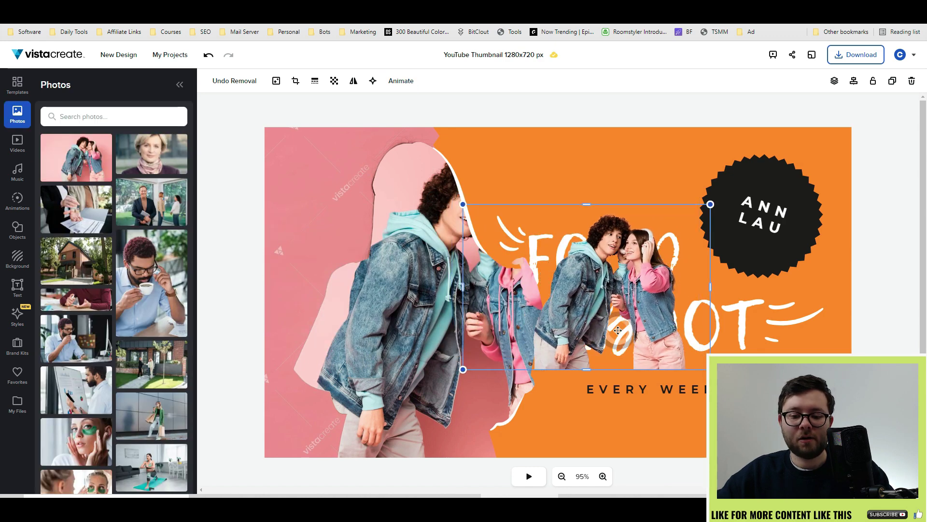
pyautogui.moveTo(669, 350); pyautogui.dragTo(407, 290)
pyautogui.doubleClick(430, 261)
pyautogui.click(645, 247)
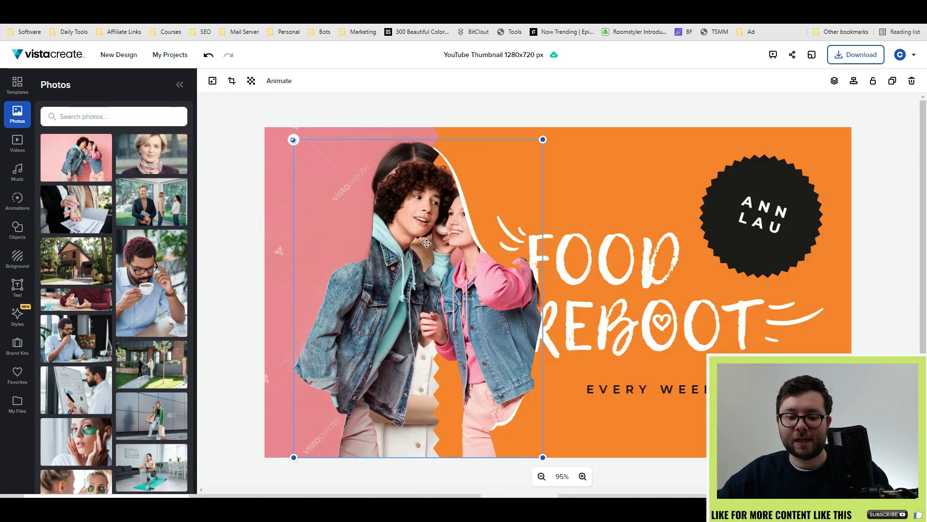
pyautogui.hotkey('ctrl', 'z')
pyautogui.hotkey('ctrl', 'z')
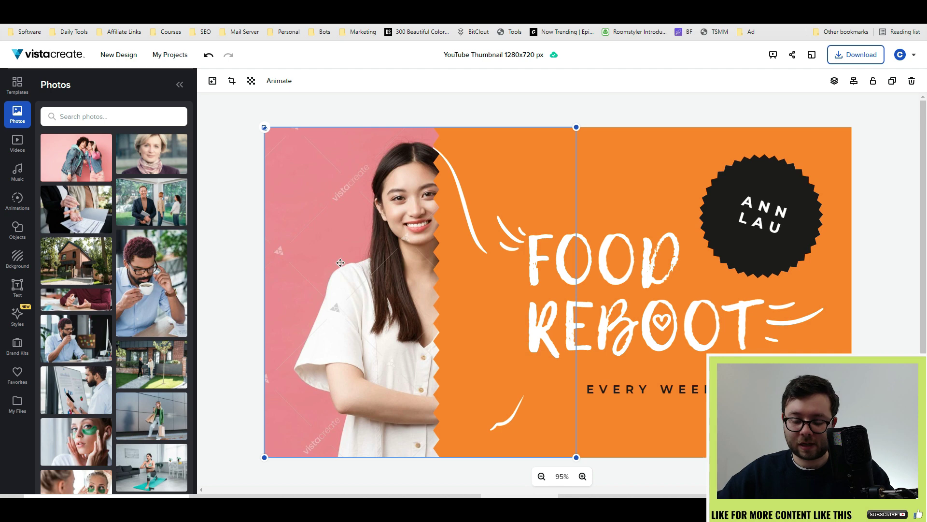
pyautogui.hotkey('ctrl', 'z')
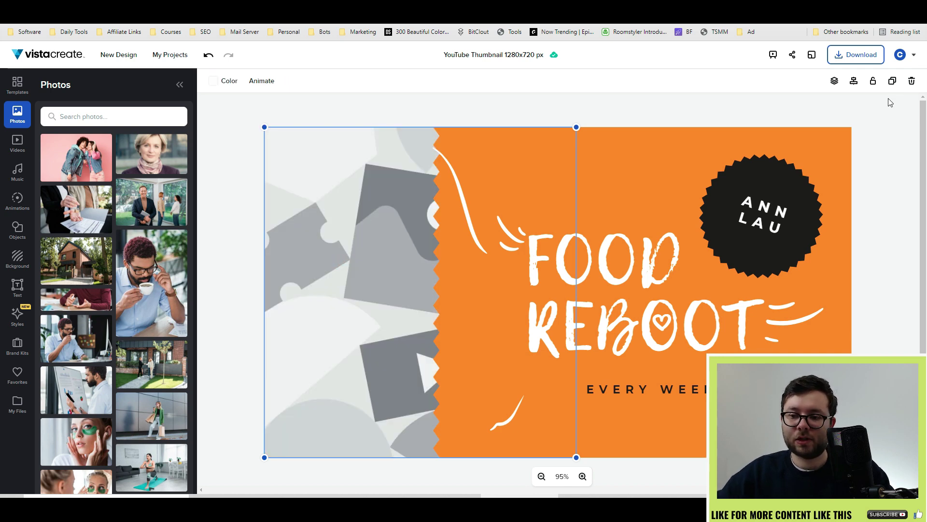
# - Browse Videos, Music, Animations and Objects, then fill the left frame with blue holographic foil
pyautogui.click(17, 143)
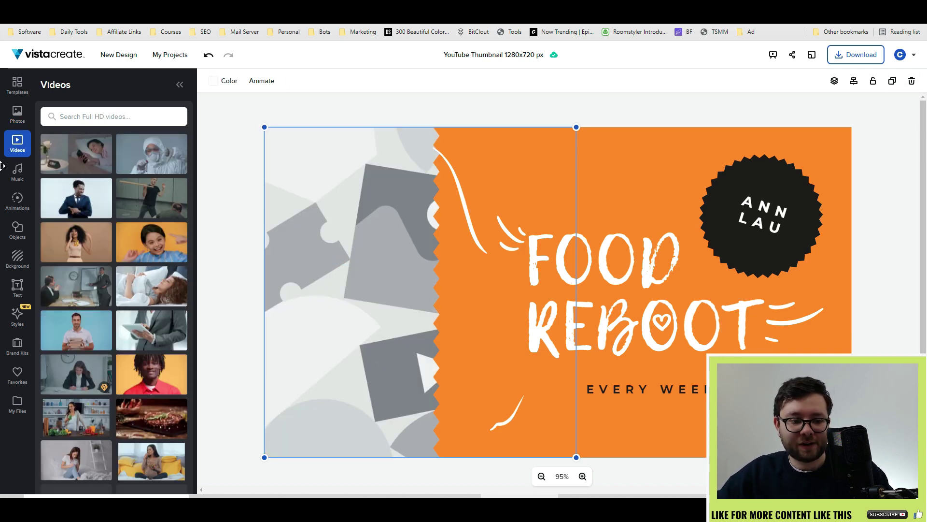
pyautogui.click(18, 169)
pyautogui.scroll(-1, 77, 242)
pyautogui.click(18, 198)
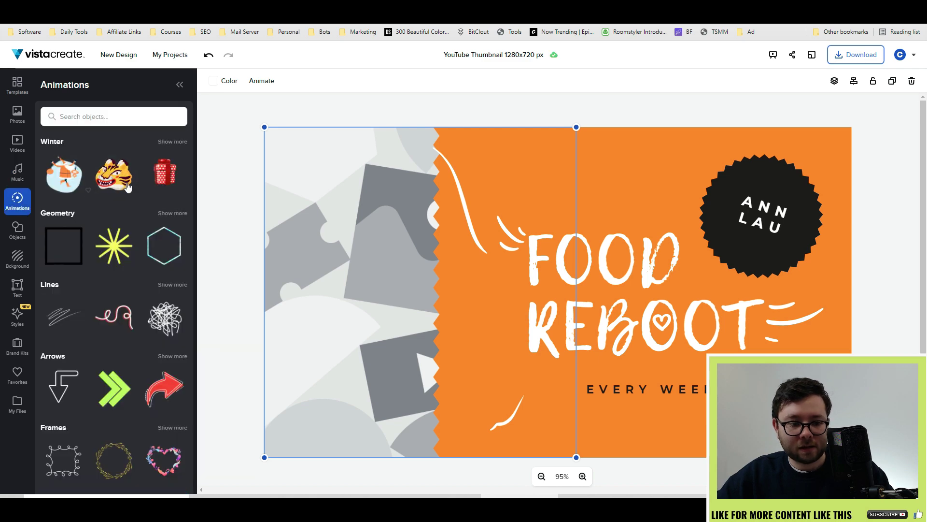
pyautogui.scroll(-2, 145, 193)
pyautogui.click(18, 228)
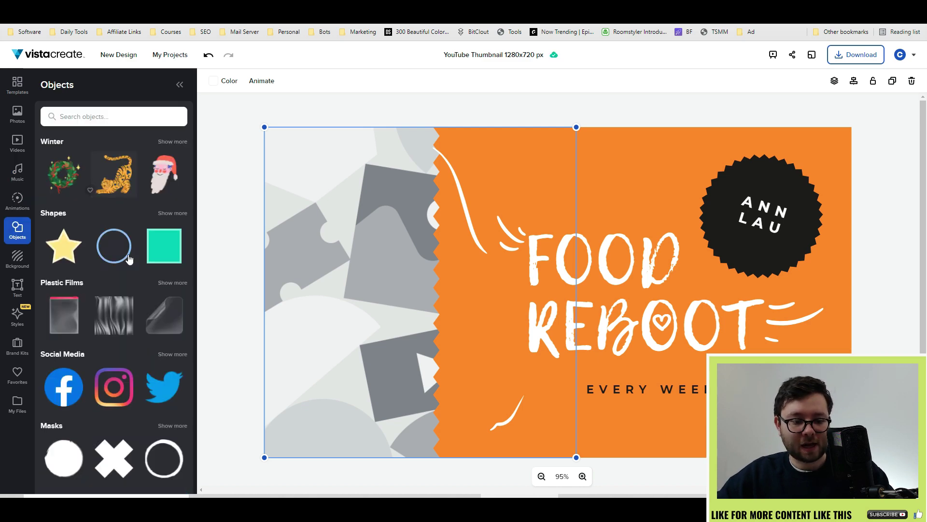
pyautogui.scroll(-3, 130, 259)
pyautogui.scroll(-2, 129, 260)
pyautogui.click(18, 258)
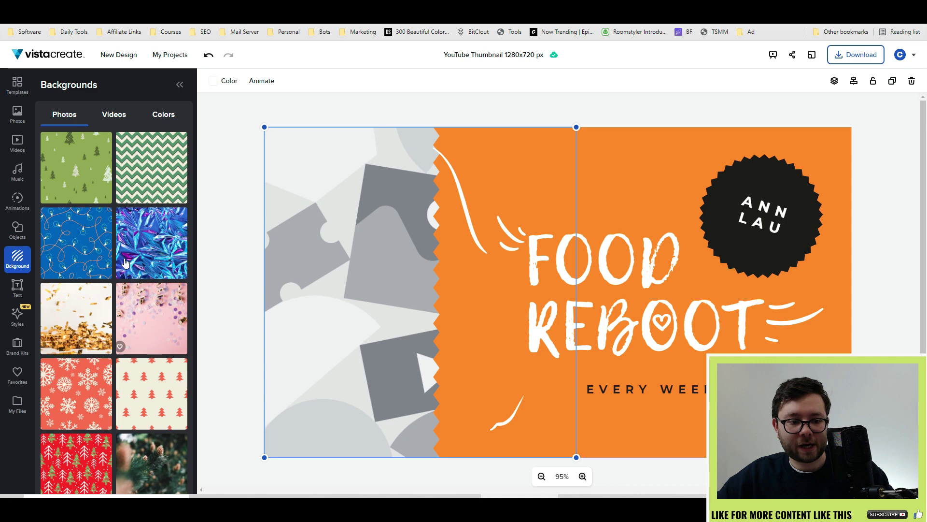
pyautogui.click(119, 226)
# - Browse the text styles, design style presets, brand kit and saved favourites
pyautogui.click(17, 288)
pyautogui.scroll(-1, 135, 234)
pyautogui.scroll(-2, 149, 314)
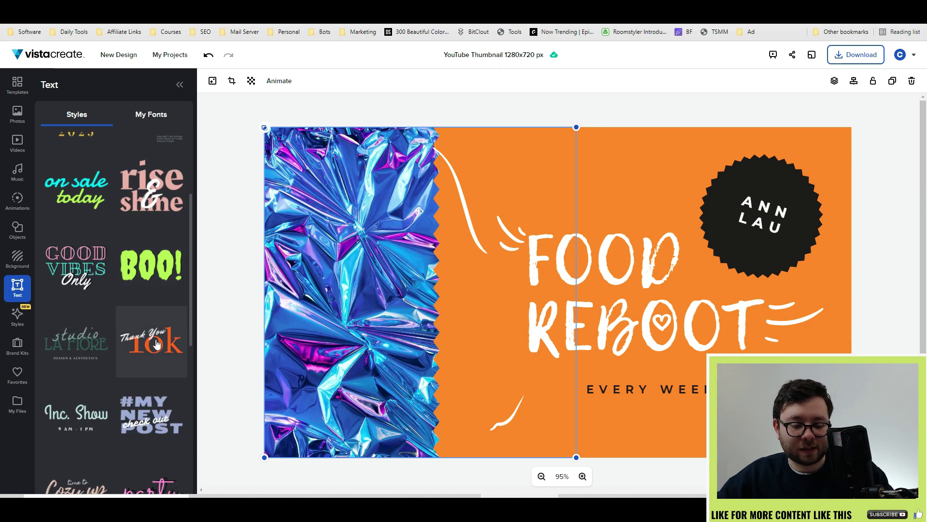
pyautogui.scroll(-6, 156, 343)
pyautogui.click(18, 315)
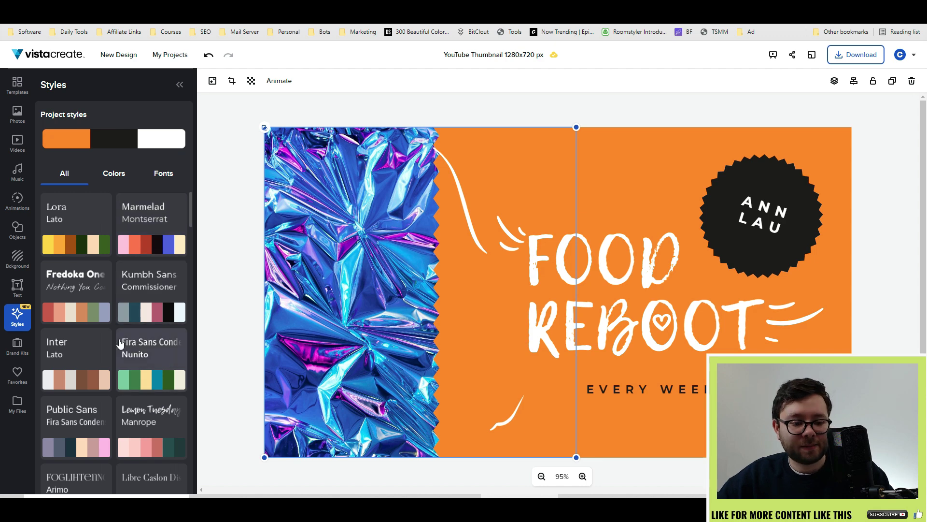
pyautogui.click(18, 344)
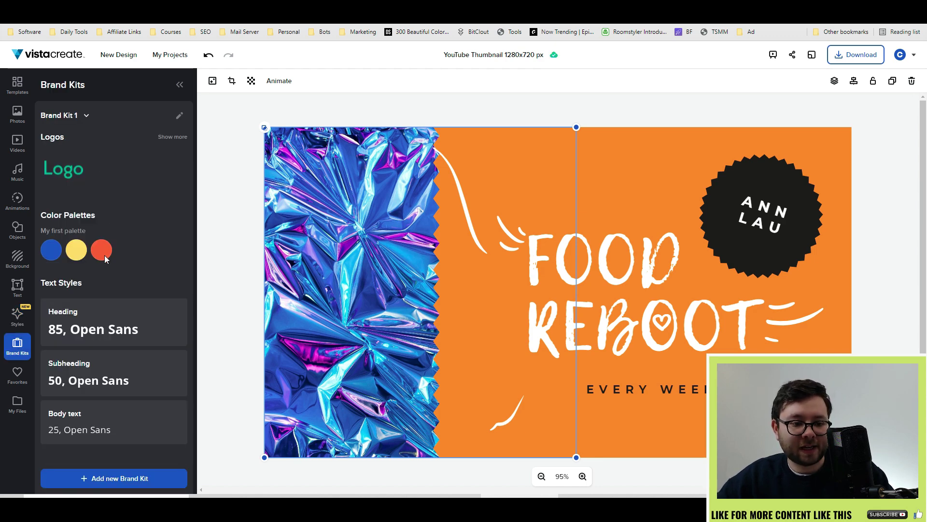
pyautogui.click(87, 115)
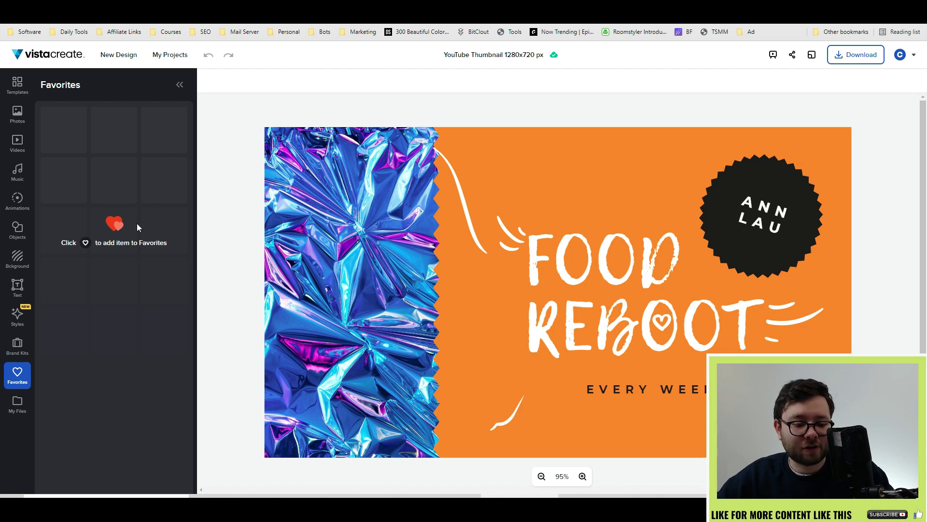
# - Show the uploaded files in My Files, then preview the FOOD REBOOT thumbnail full-screen
pyautogui.click(17, 404)
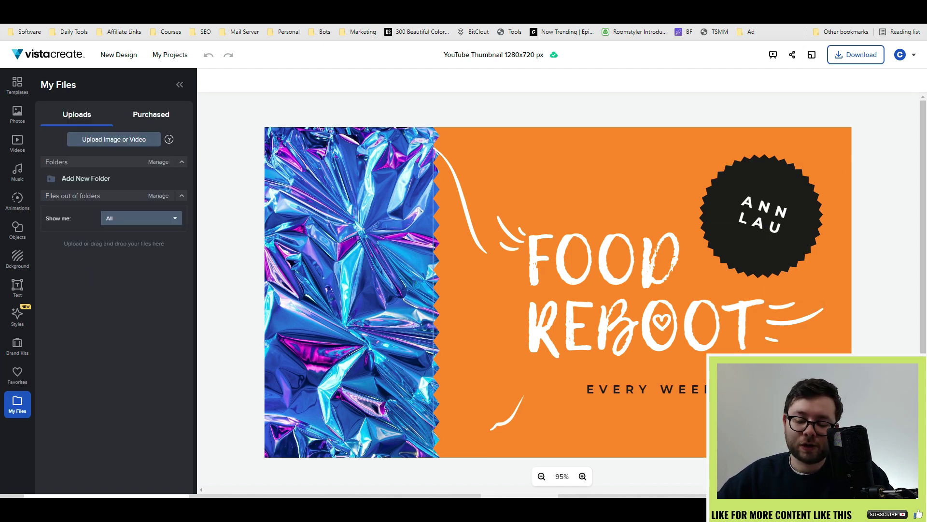
pyautogui.click(772, 55)
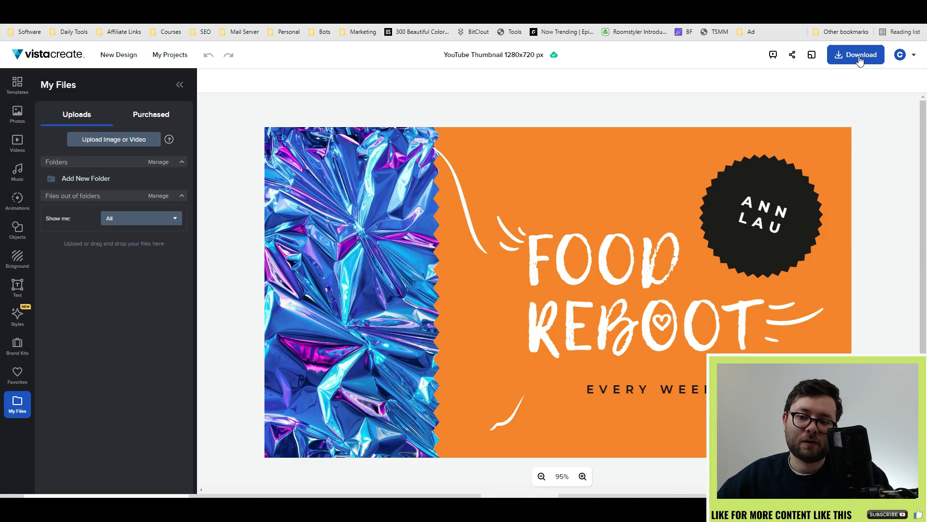
# - Open Download settings, listing formats from JPG to PDF Print with JPG checked
pyautogui.click(860, 56)
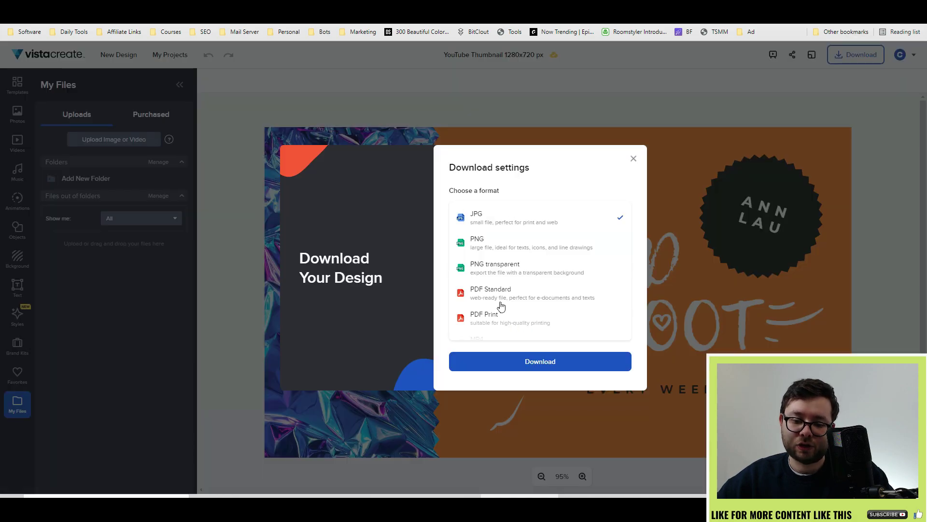